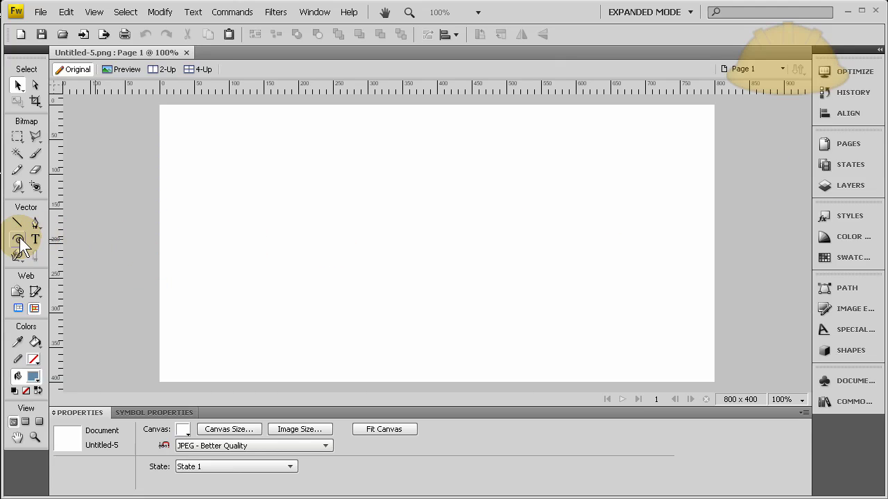
Draw a rectangle over the whole canvas and give it a linear gradient fill
drag(19, 238, 73, 253)
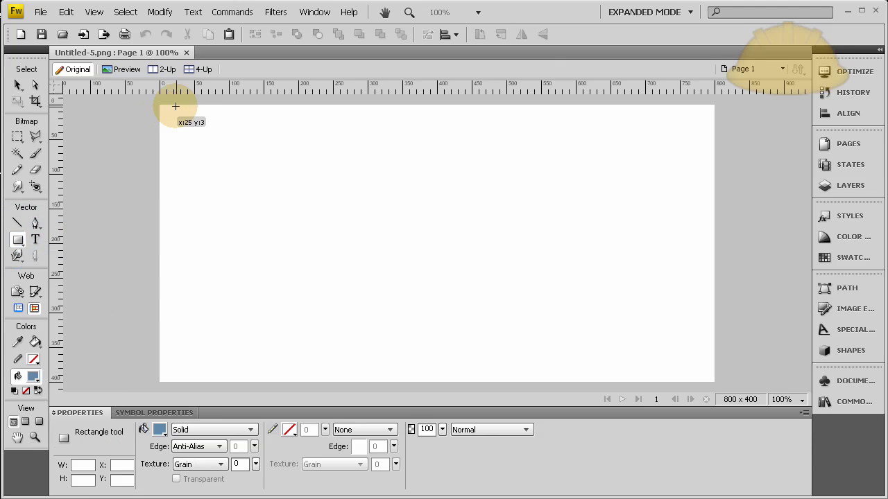
drag(156, 102, 717, 383)
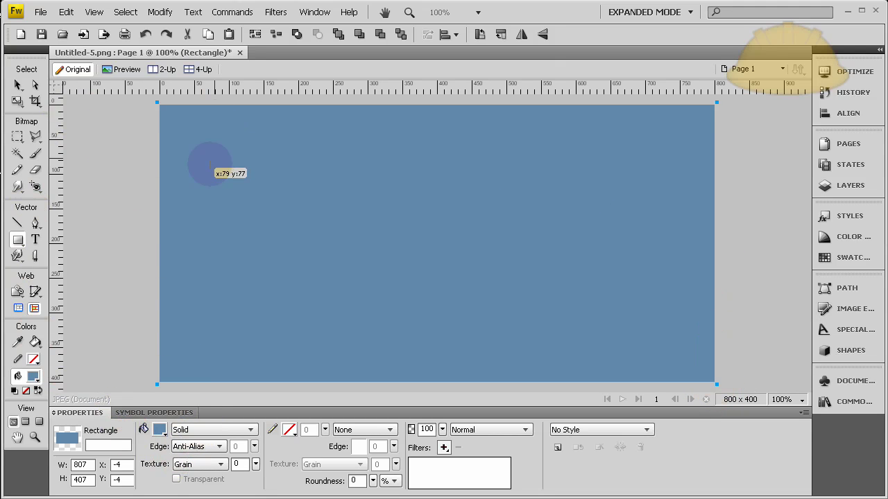
click(202, 430)
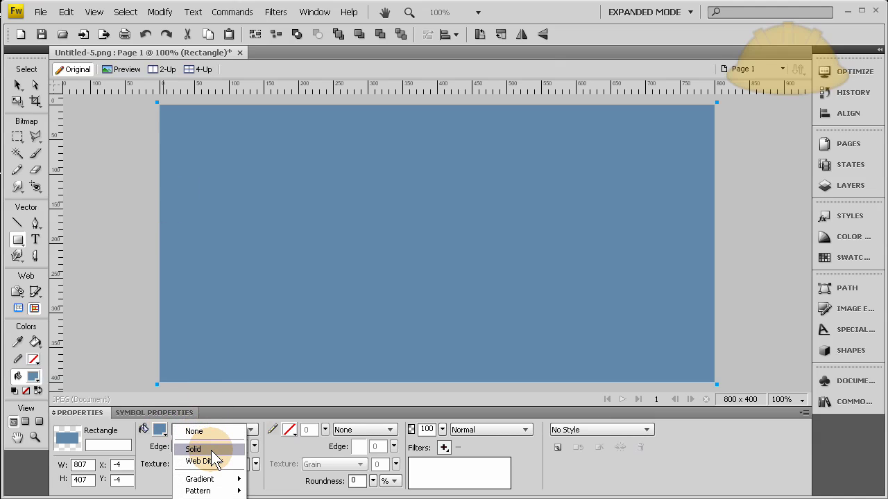
mouse_move(212, 479)
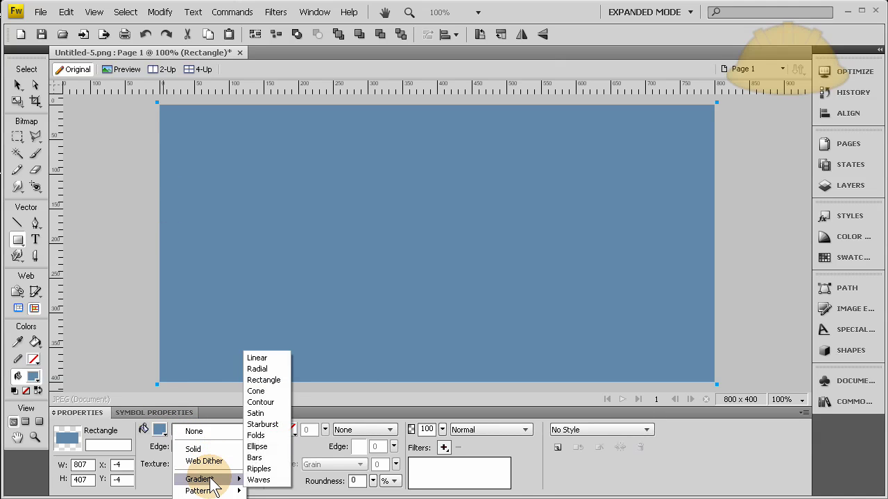
click(268, 358)
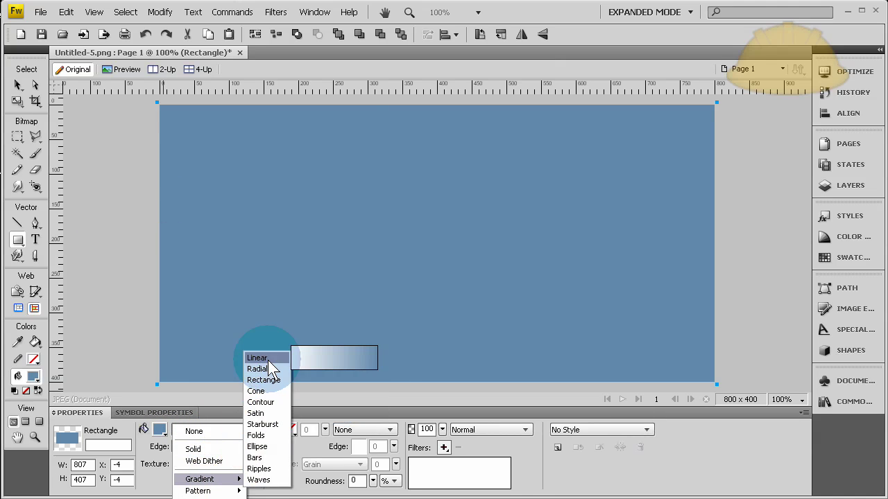
Set the gradient's left stop to black and its right stop to dark grey
click(160, 430)
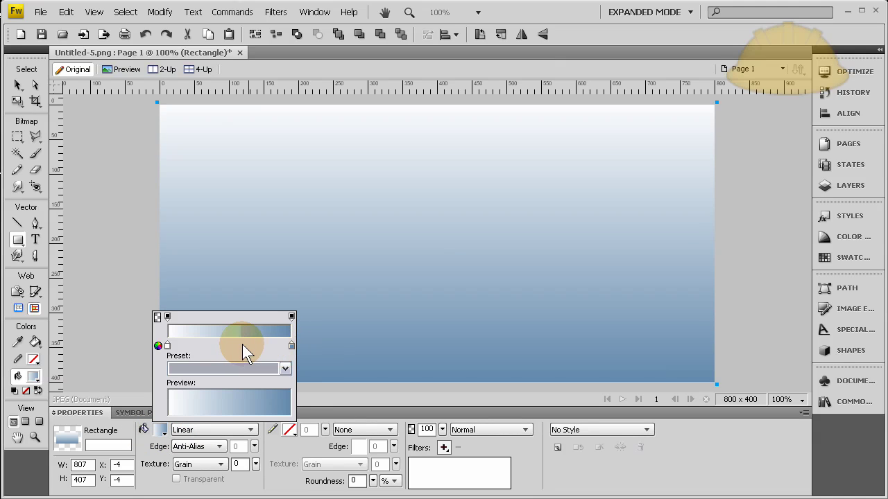
click(291, 345)
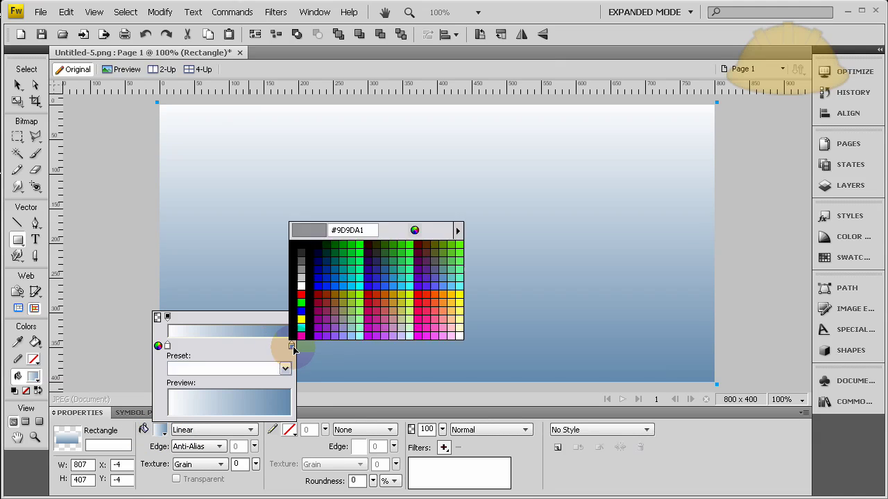
click(304, 261)
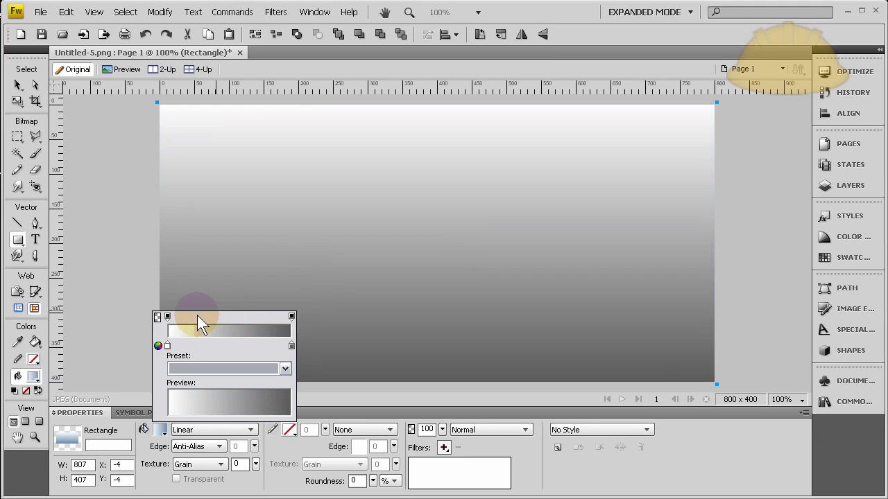
click(167, 346)
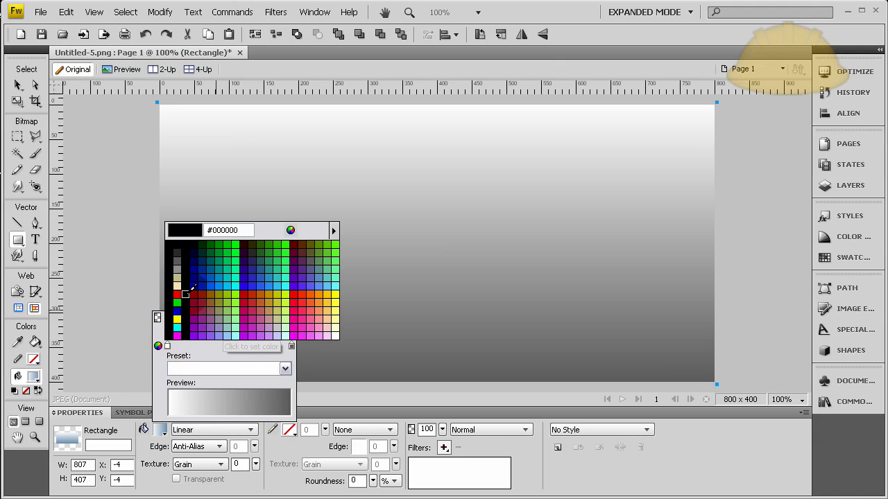
click(188, 315)
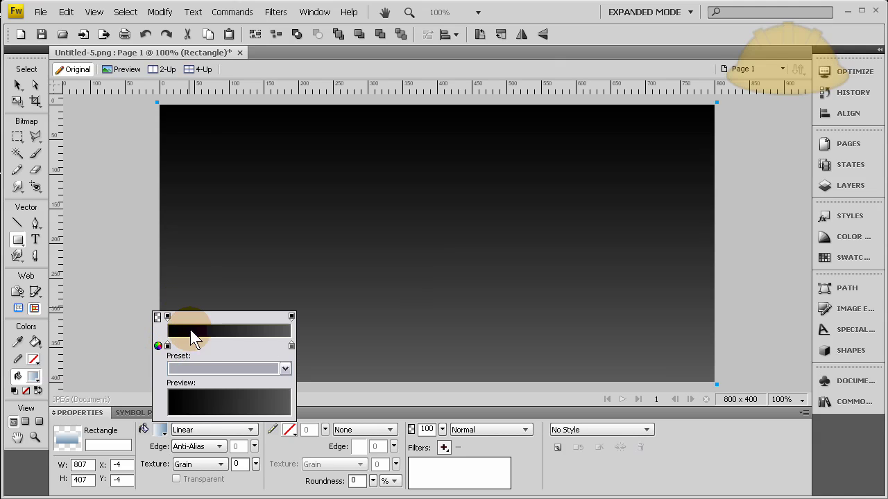
Add and move colour stops so the gradient breaks sharply into a horizon line
click(239, 345)
click(192, 346)
drag(196, 346, 239, 347)
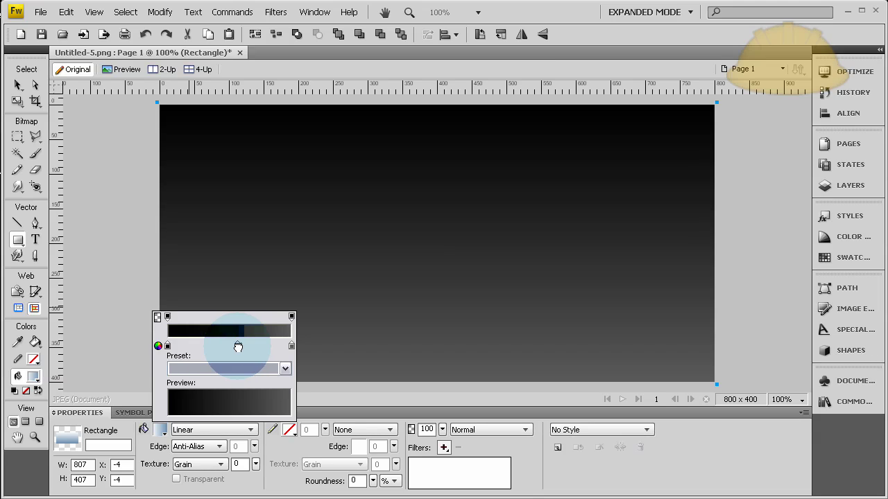
click(237, 347)
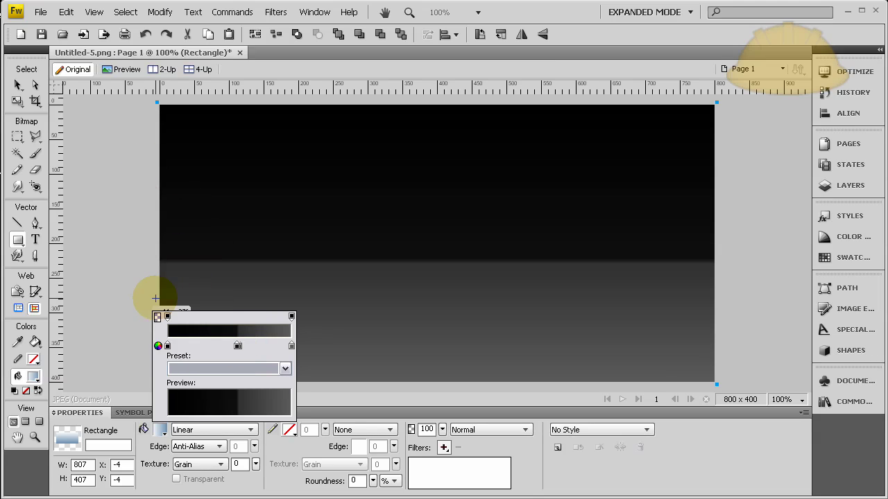
click(237, 346)
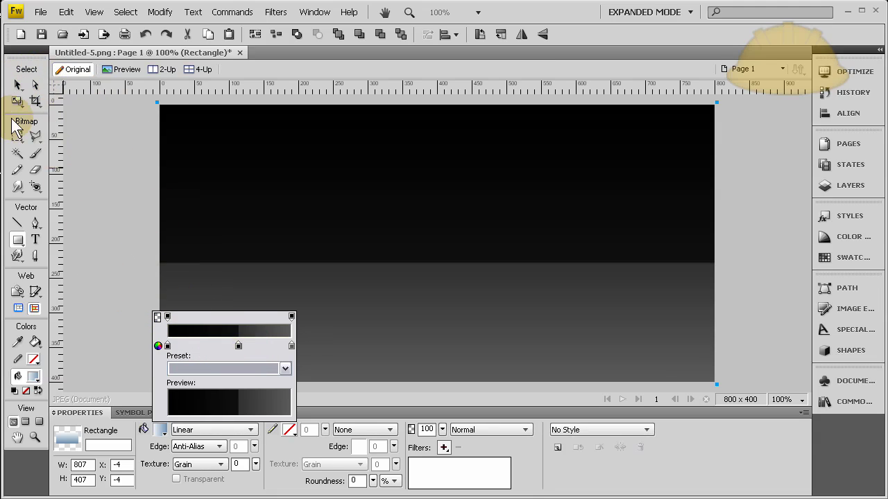
Add the text 'FLASH BUILDING' in the dark upper area of the canvas
click(16, 85)
click(118, 158)
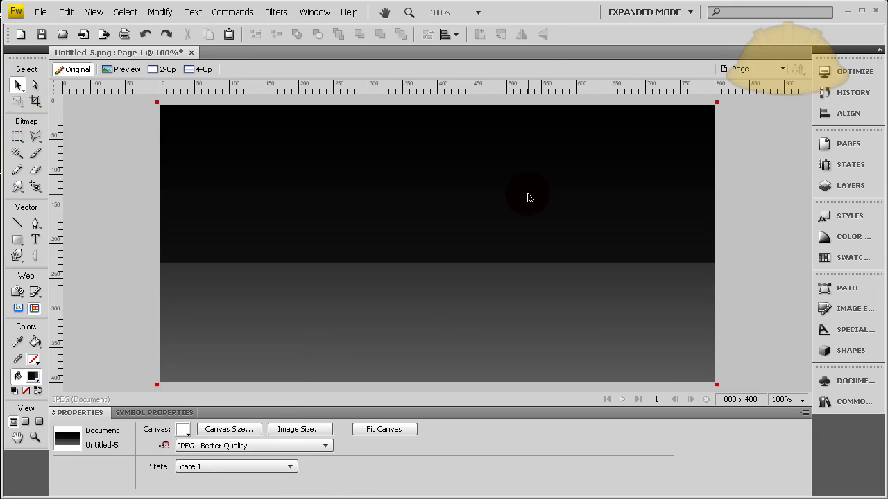
click(35, 239)
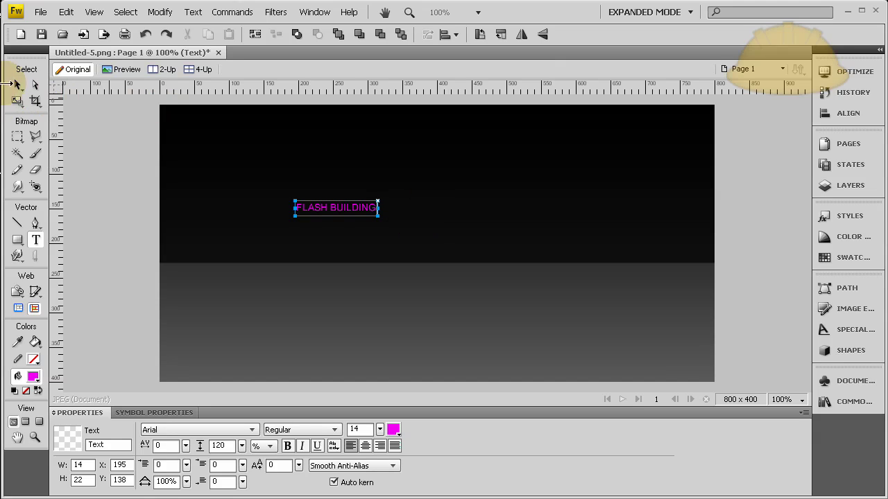
click(18, 84)
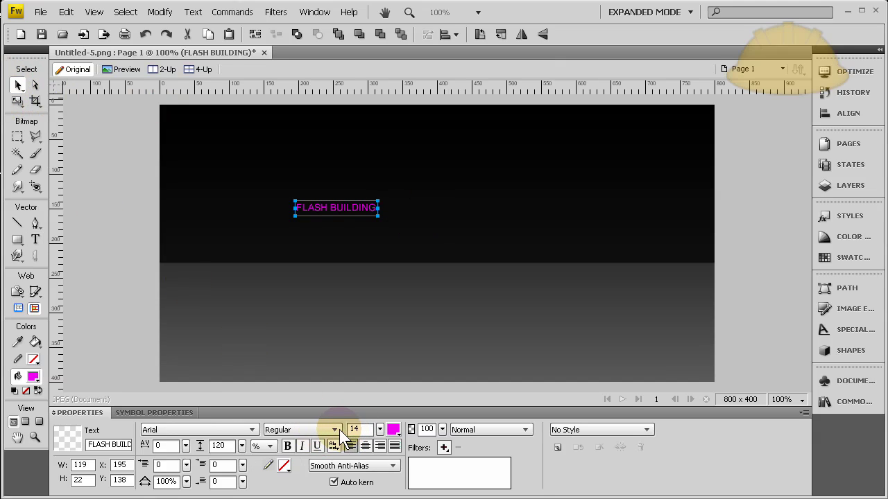
Enlarge the text to size 46 and move it left and down
click(379, 430)
drag(381, 437, 384, 406)
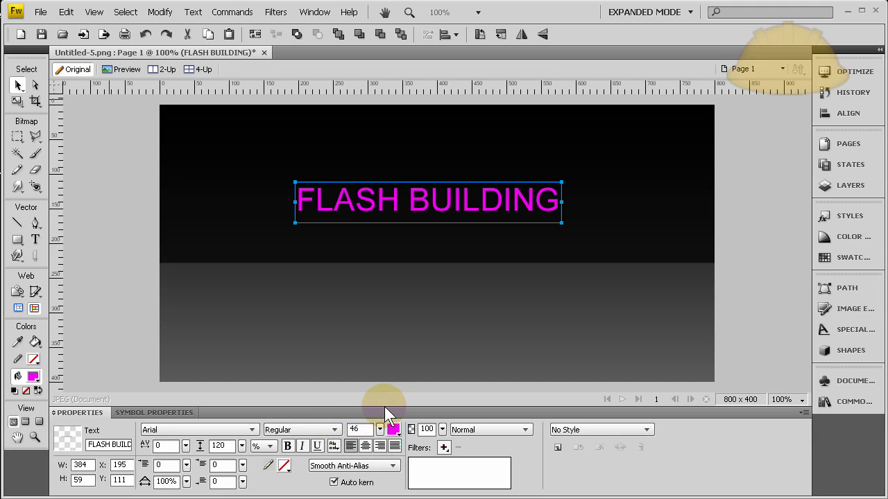
drag(450, 214, 365, 246)
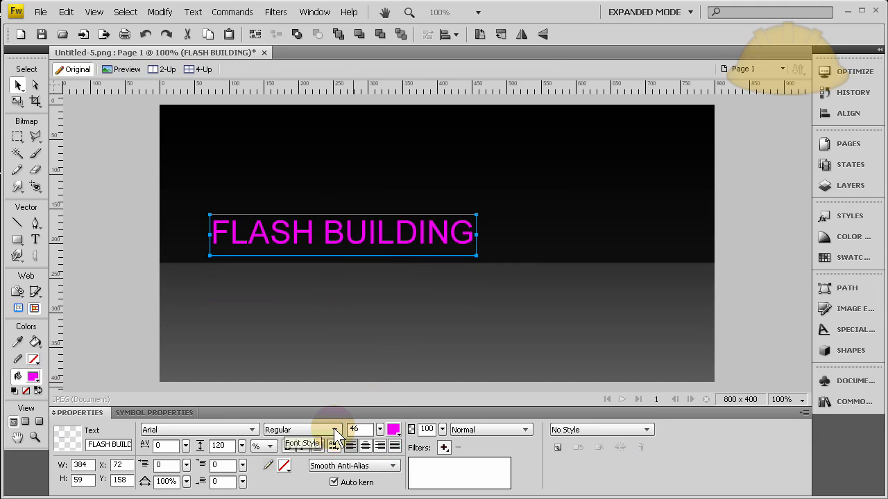
Try the Commonwealth2 font on the FLASH BUILDING text
click(251, 429)
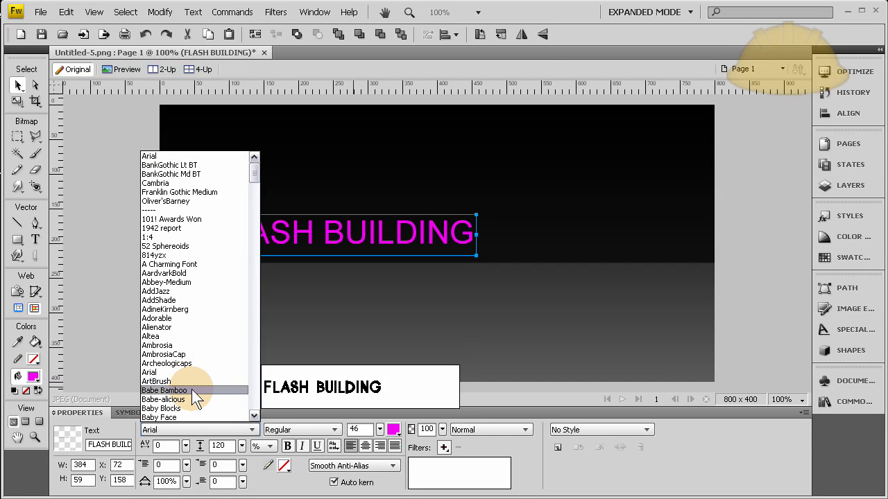
scroll(188, 360, down, 10)
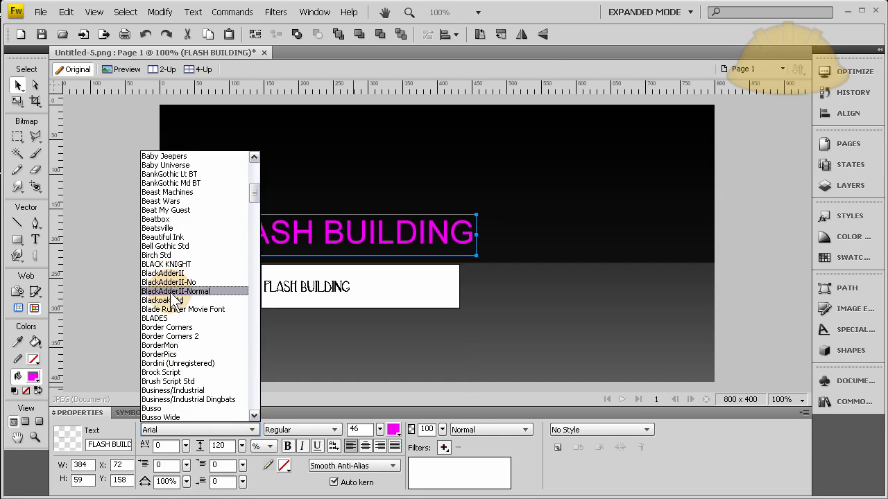
scroll(194, 284, down, 10)
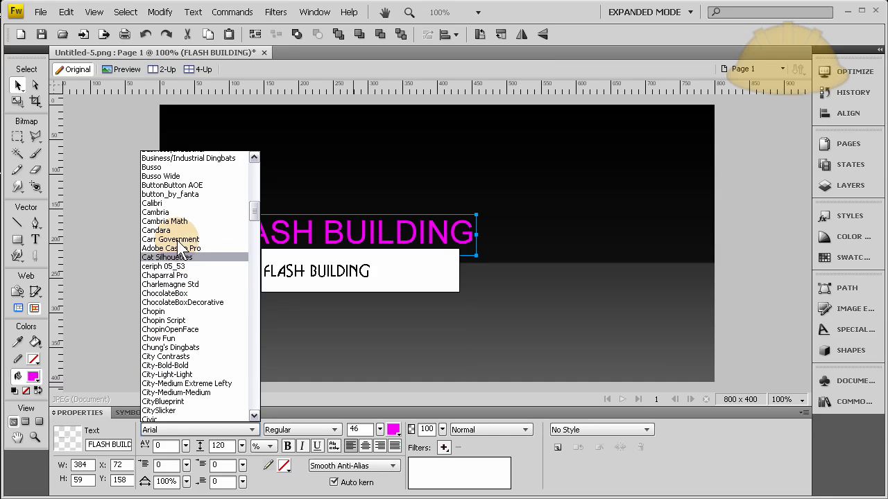
scroll(184, 328, down, 11)
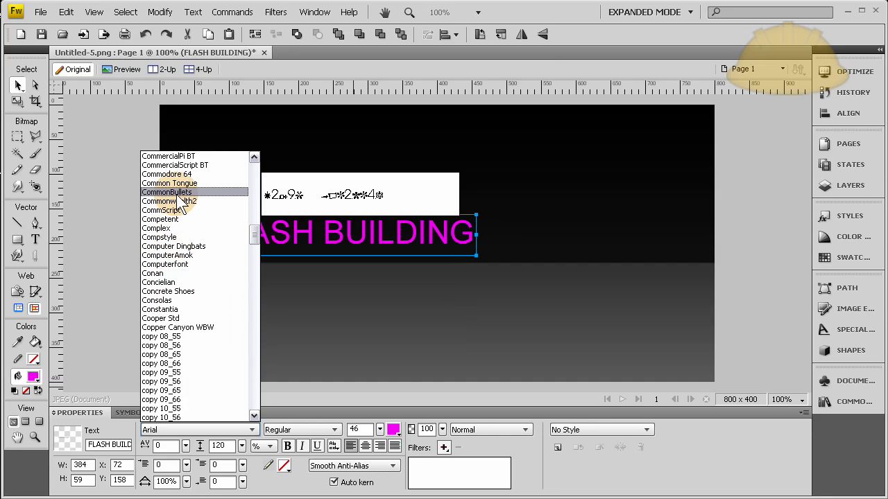
click(174, 202)
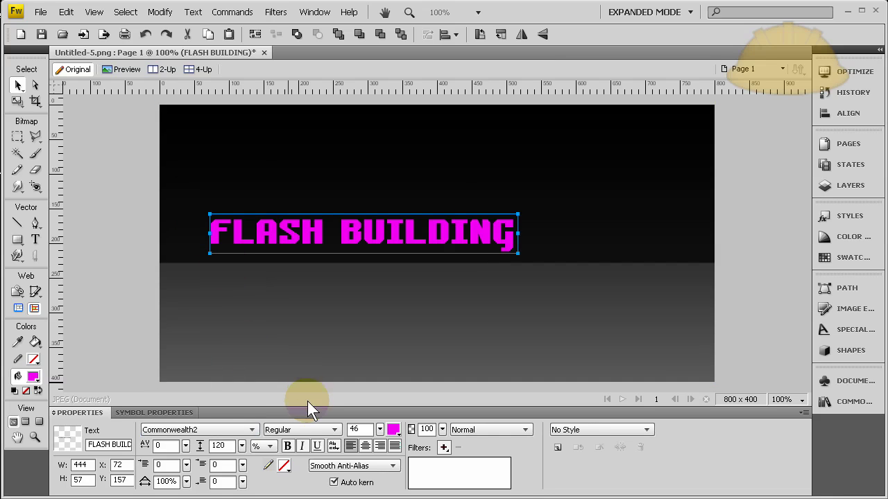
Switch the font to Hobo Std, reposition the text, and enlarge it to 73
click(244, 430)
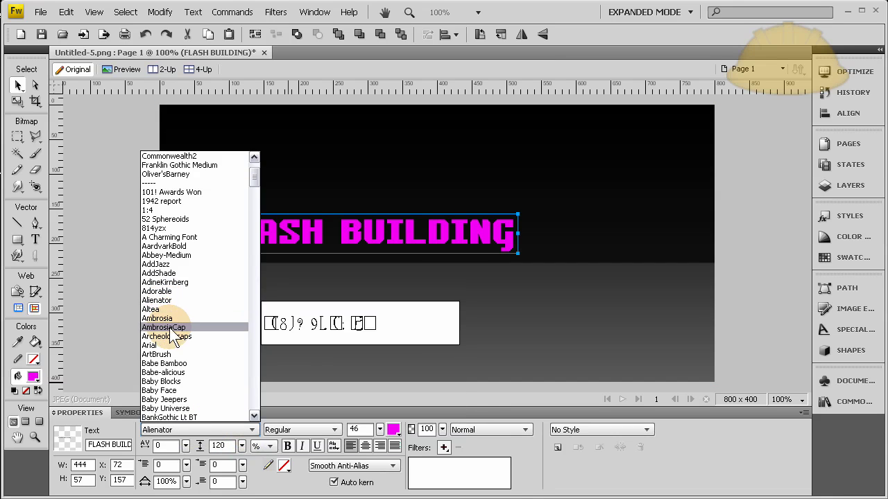
scroll(182, 258, down, 10)
drag(249, 196, 249, 300)
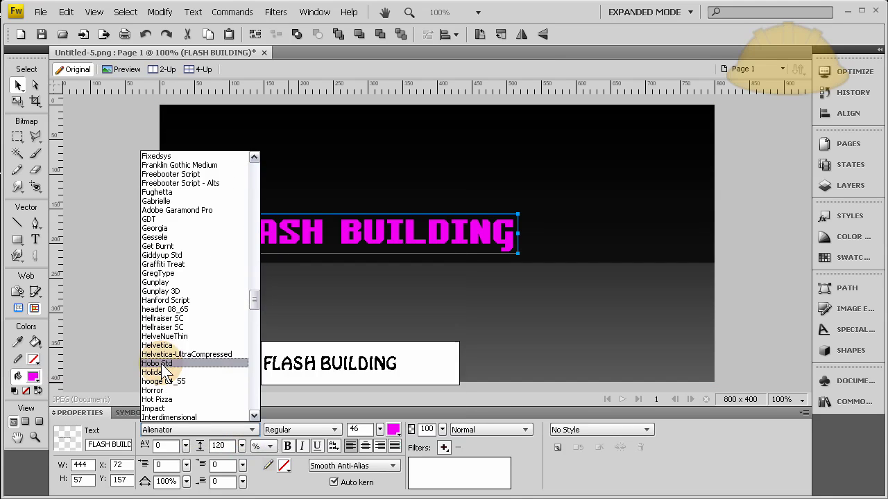
click(167, 363)
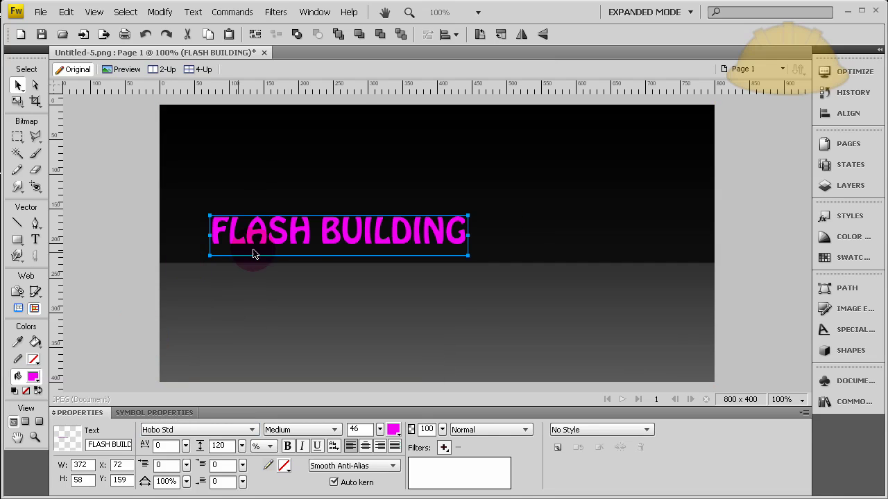
drag(310, 239, 408, 252)
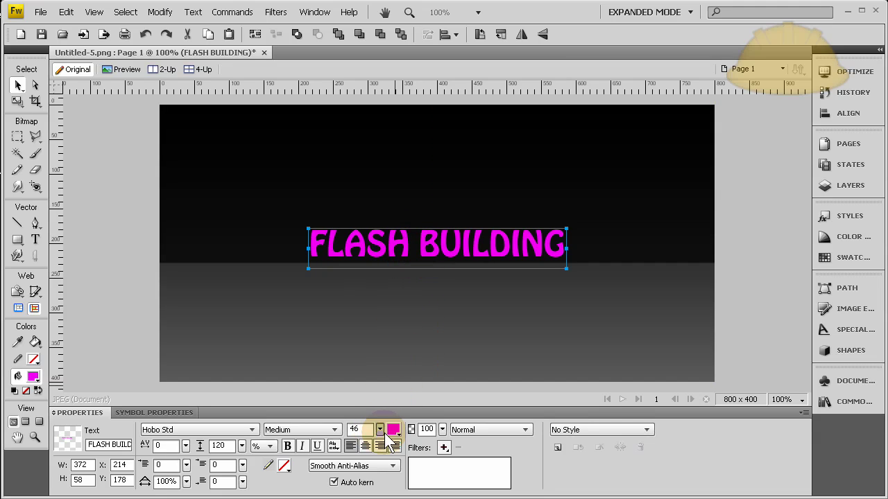
drag(379, 430, 379, 410)
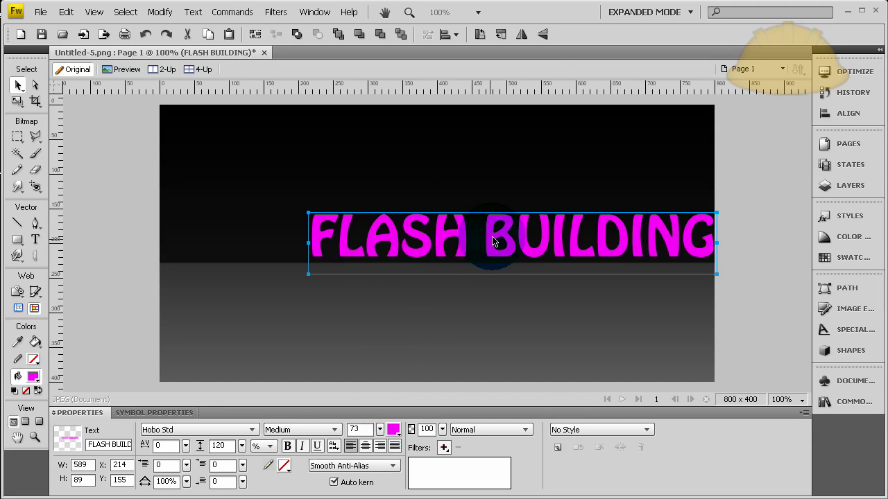
Flip a copy of the text vertically, nudge it below the original, and set 32% opacity
drag(493, 241, 409, 245)
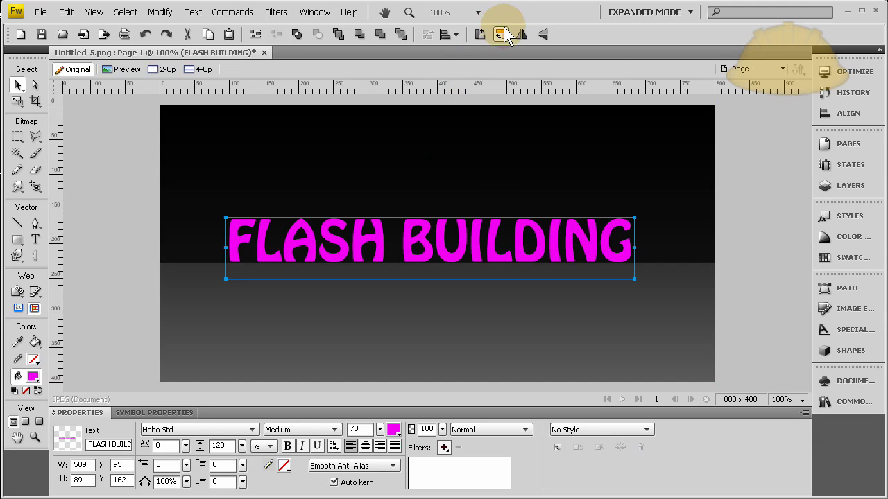
click(544, 33)
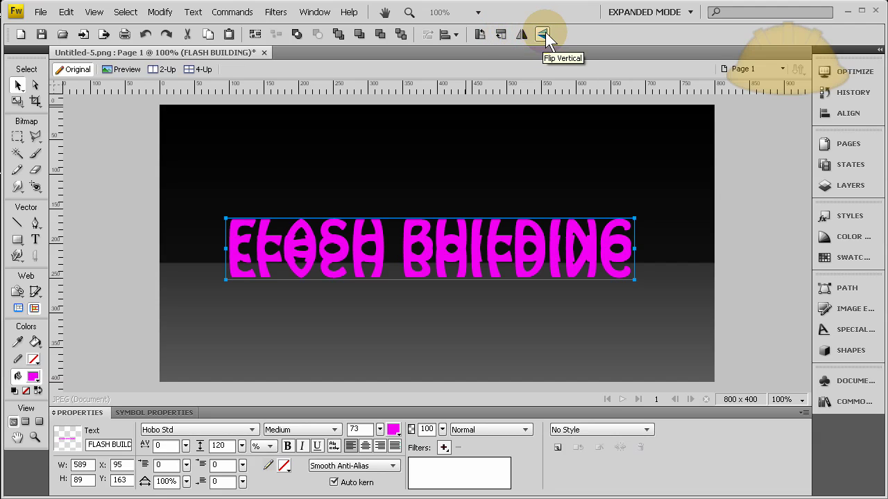
key(Down)
key(Down)
key(Down)
key(Down)
key(Down)
key(Down)
key(Down)
key(Down)
key(Down)
key(Down)
key(Down)
key(Down)
key(Down)
key(Down)
key(Down)
key(Down)
key(Down)
key(Down)
key(Down)
key(Down)
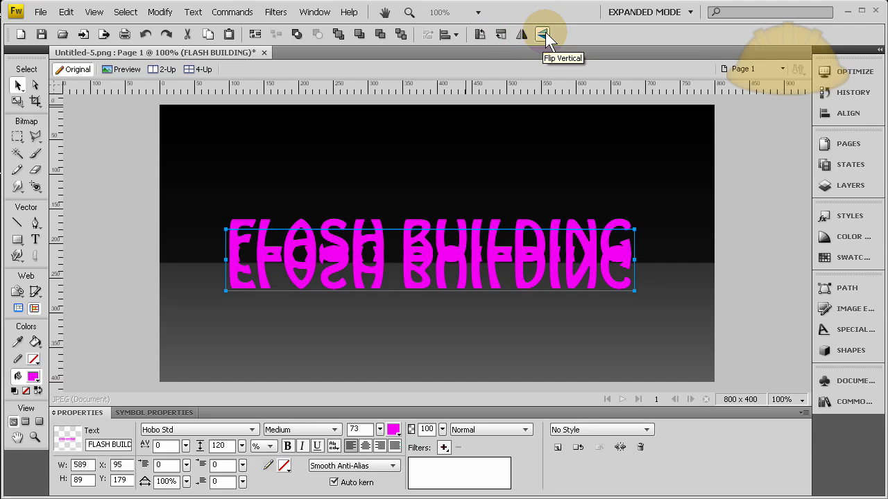
key(Down)
key(Down)
key(Down)
key(Down)
key(Down)
key(Down)
key(Down)
key(Down)
key(Down)
key(Down)
key(Down)
key(Down)
key(Down)
key(Down)
key(Down)
key(Down)
key(Down)
key(Down)
key(Down)
key(Down)
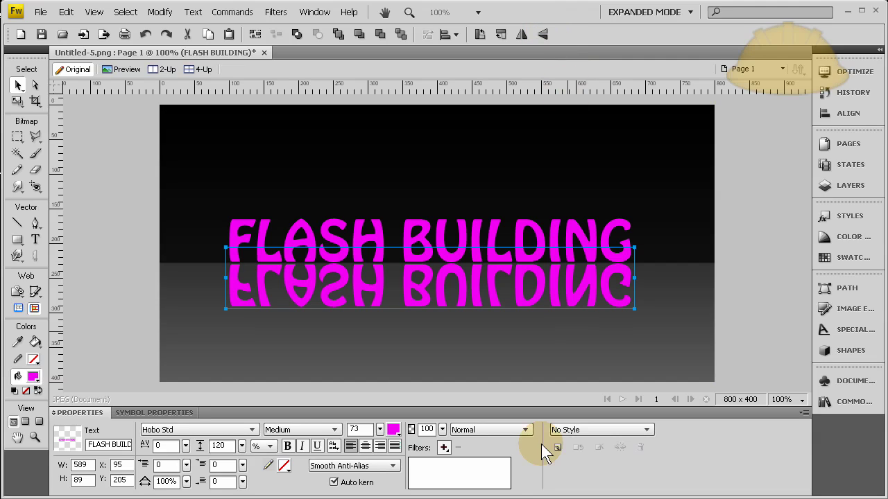
drag(441, 429, 444, 474)
Make the FLASH BUILDING title text white
click(755, 282)
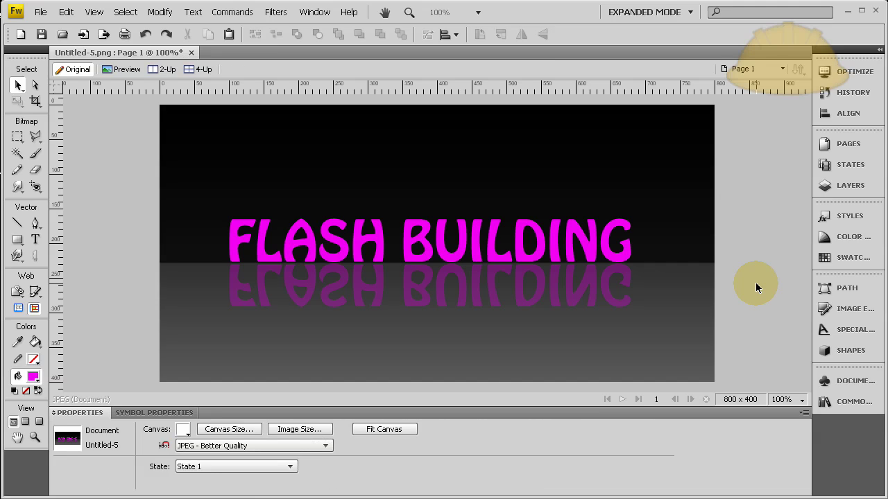
click(626, 252)
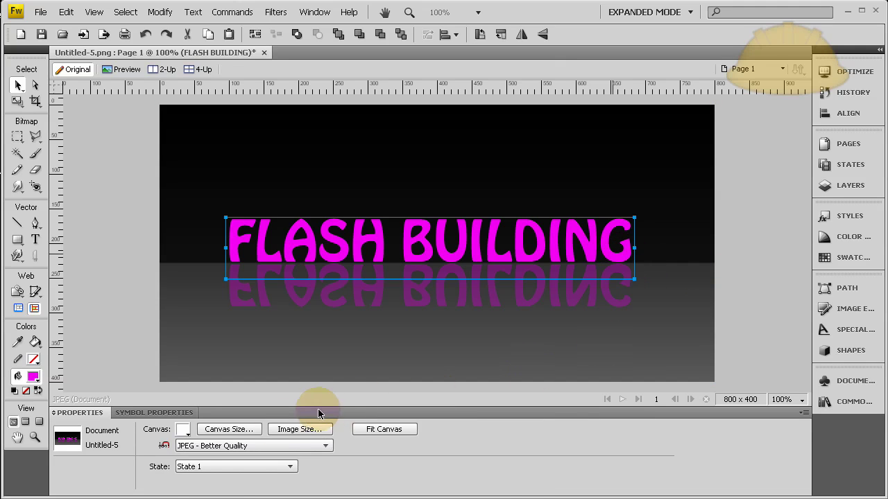
click(393, 429)
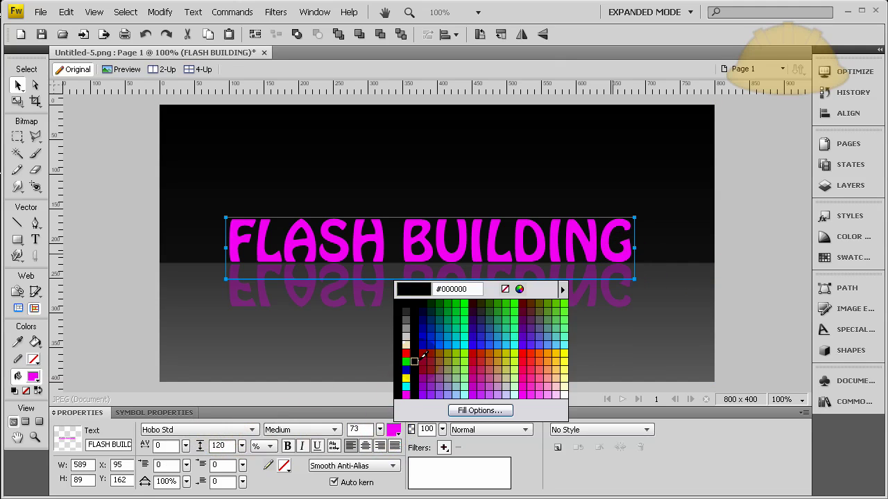
click(428, 288)
Make the reflection white and restore its opacity to 100
click(427, 291)
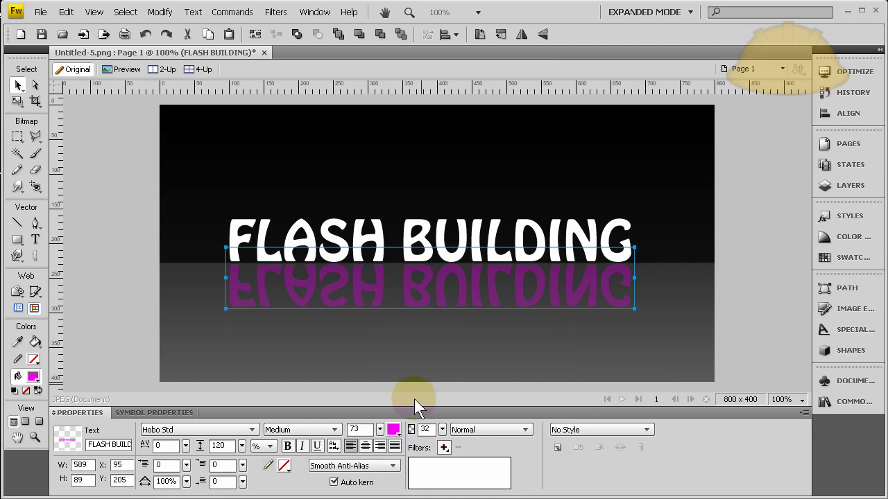
click(393, 430)
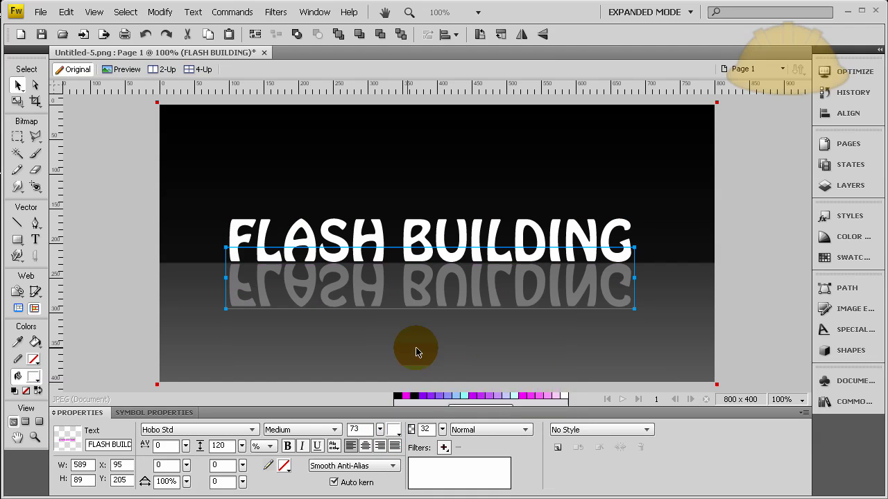
click(406, 345)
click(751, 298)
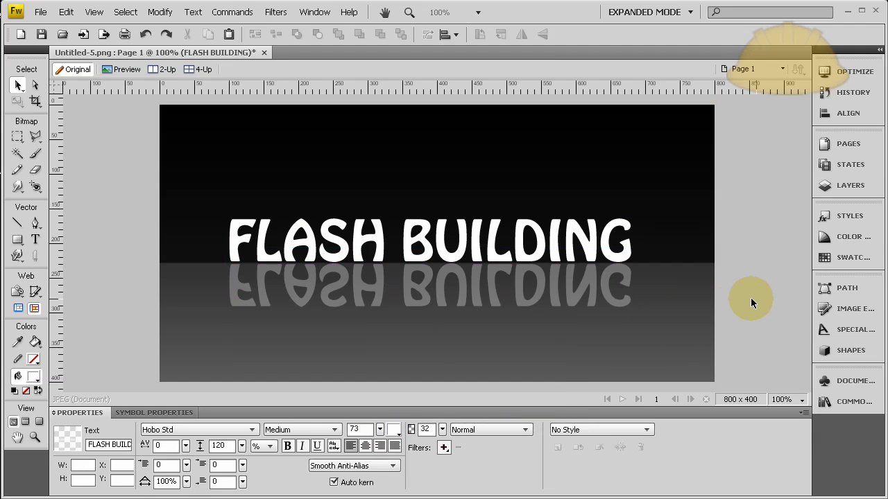
click(622, 279)
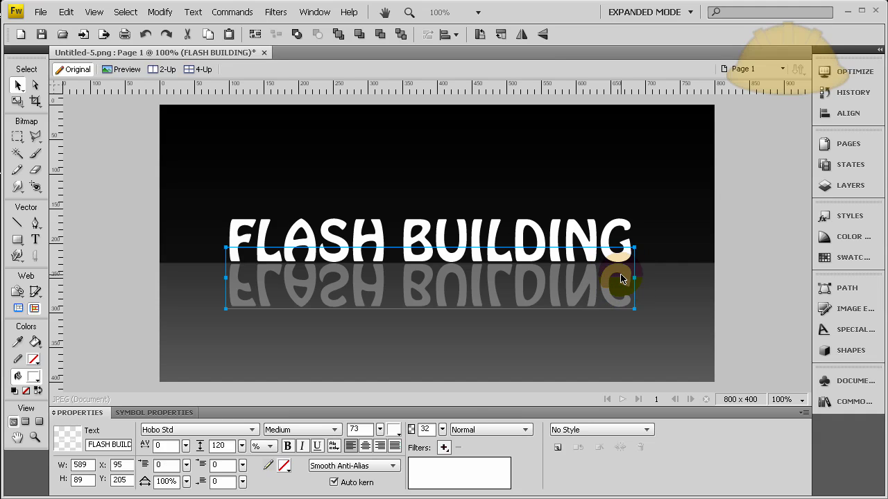
drag(442, 430, 444, 358)
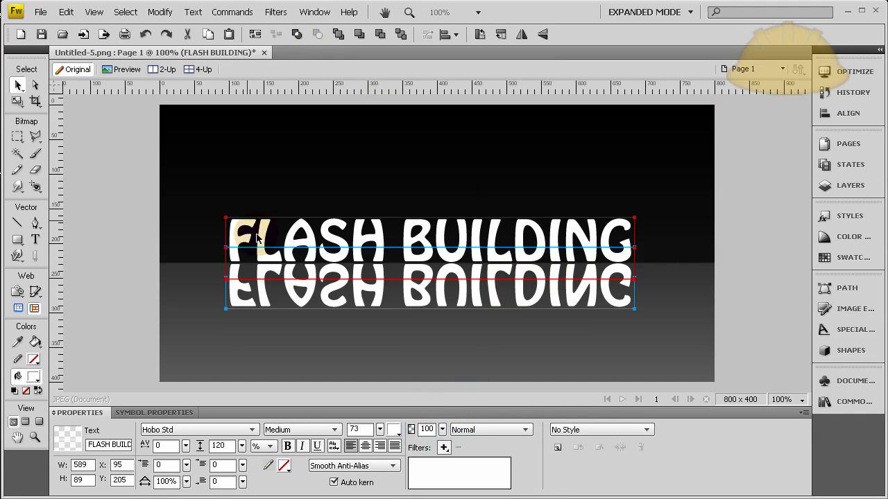
Open Commands > Creative > Auto Vector Mask to preview a linear fade on the reflection
click(239, 12)
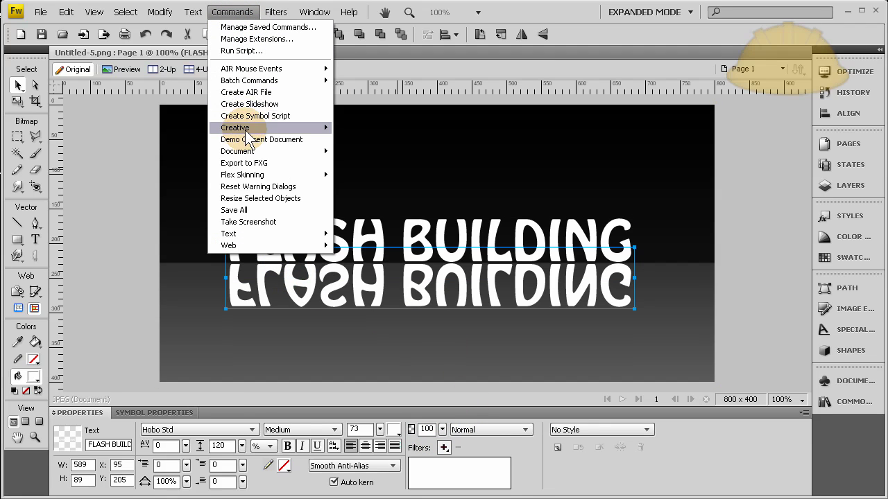
mouse_move(246, 130)
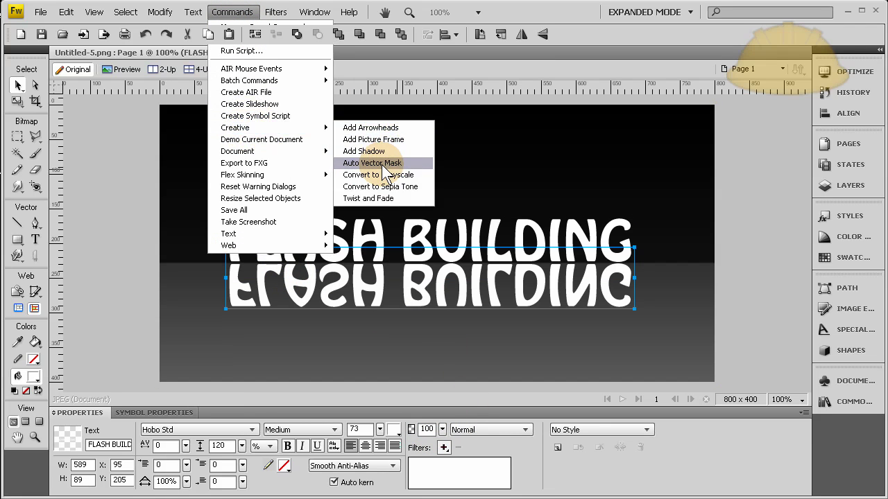
click(382, 165)
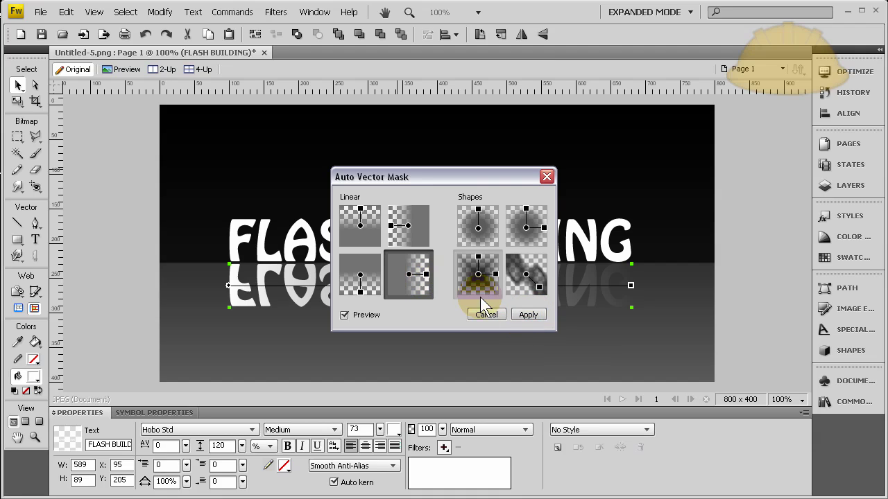
Apply the linear mask and drag its gradient handles up so the fade ends below the title
click(528, 315)
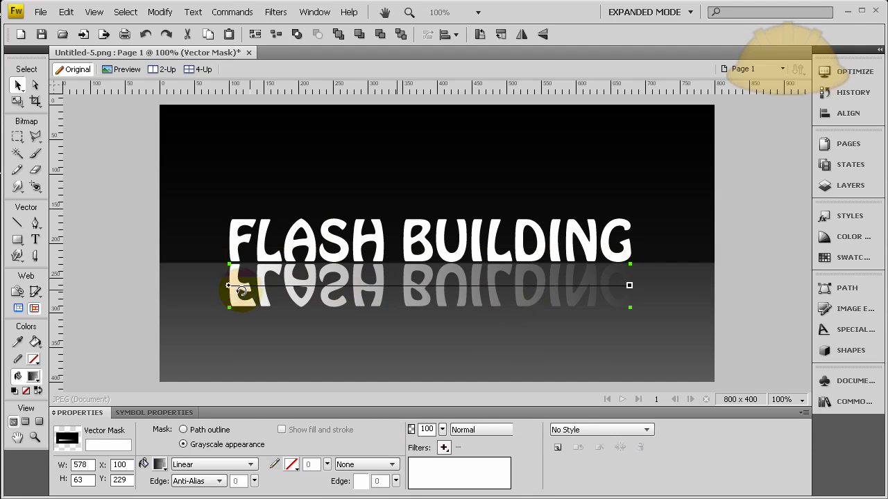
drag(234, 294, 303, 269)
mouse_move(705, 265)
mouse_down()
mouse_move(432, 329)
mouse_move(291, 331)
mouse_move(305, 323)
mouse_move(303, 312)
mouse_move(303, 350)
mouse_up()
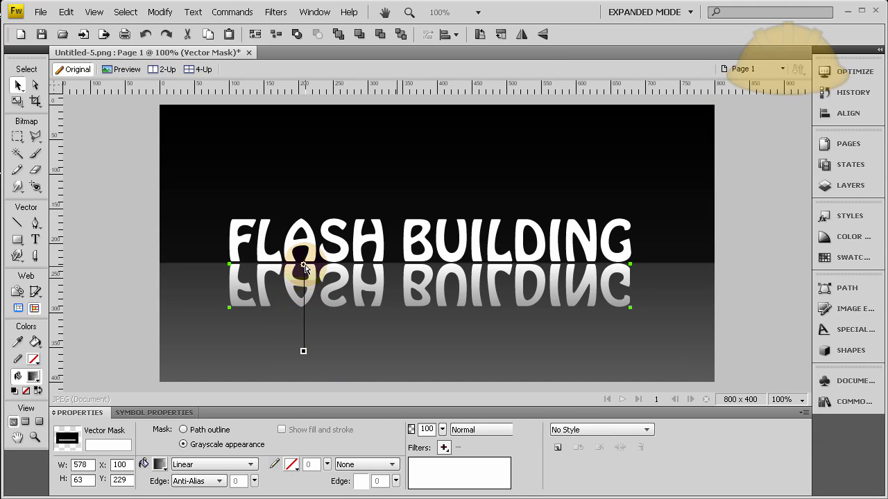
mouse_move(303, 265)
mouse_down()
mouse_move(409, 235)
mouse_move(435, 211)
mouse_move(440, 194)
mouse_up()
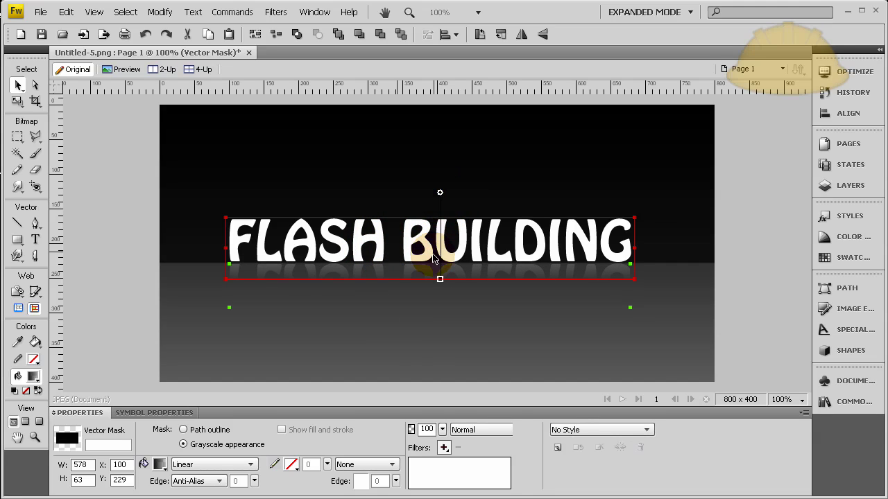
drag(439, 279, 440, 348)
drag(440, 192, 437, 134)
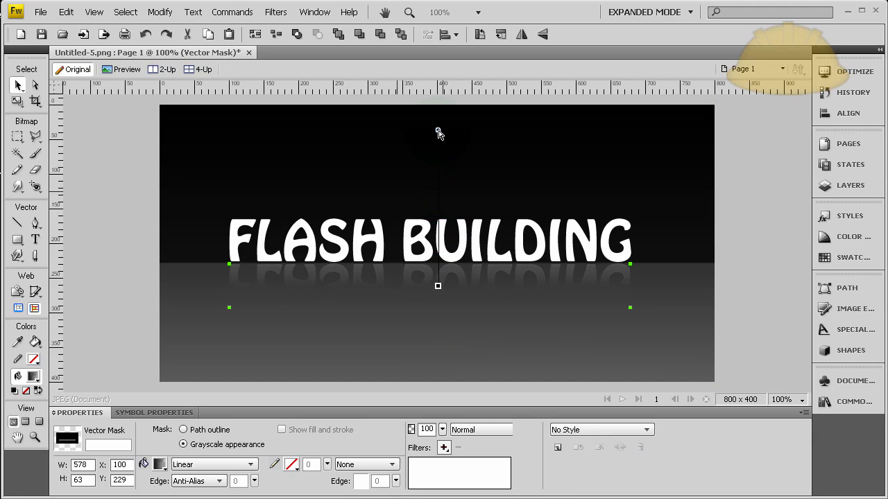
Select the title and reflection together and move them up into the black area
click(763, 185)
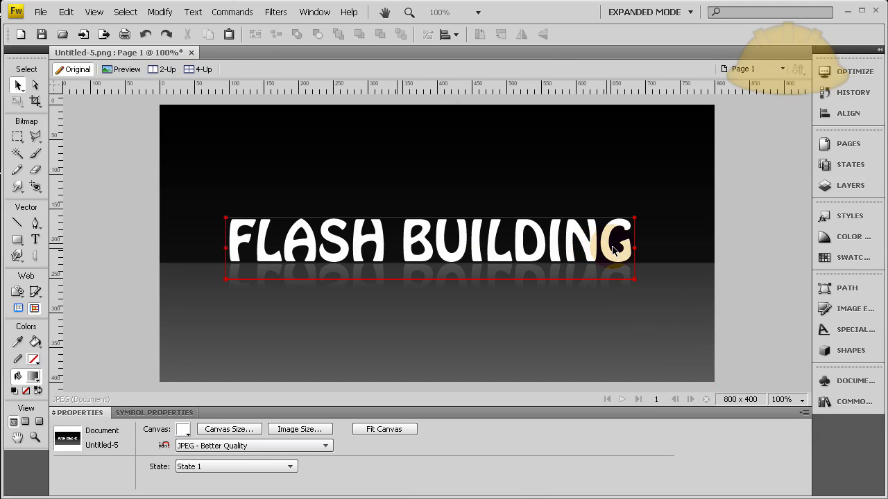
click(614, 268)
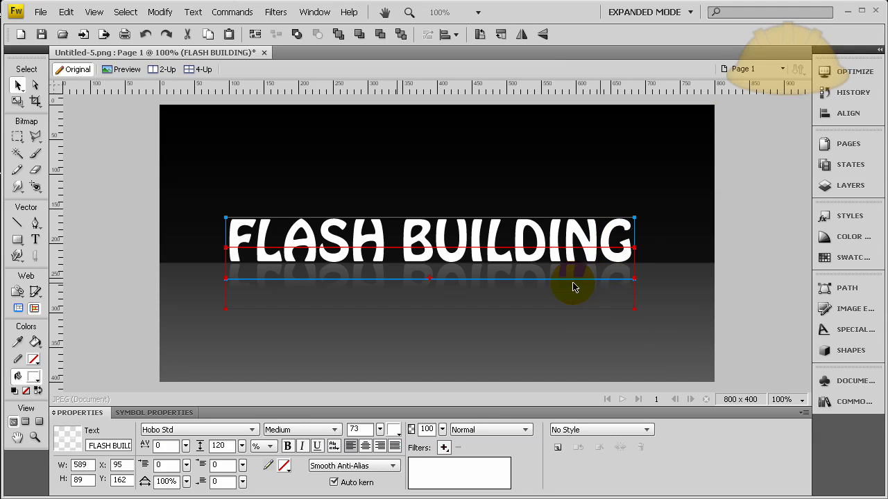
click(774, 308)
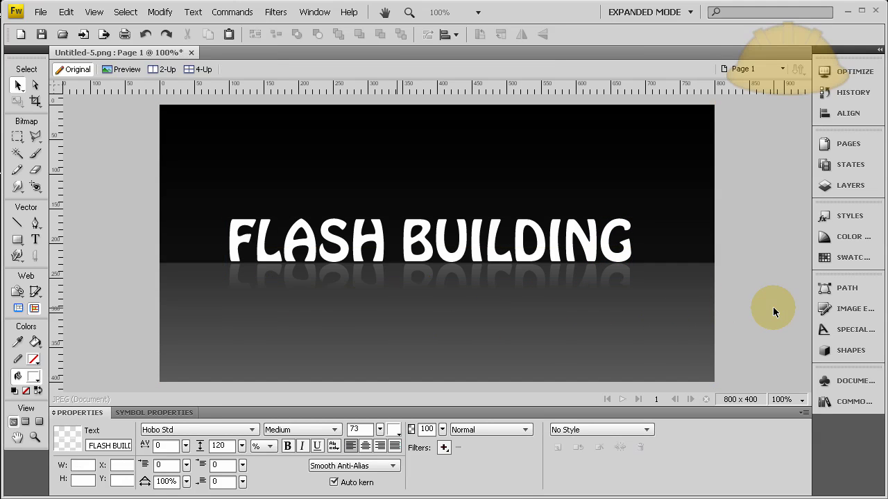
click(601, 281)
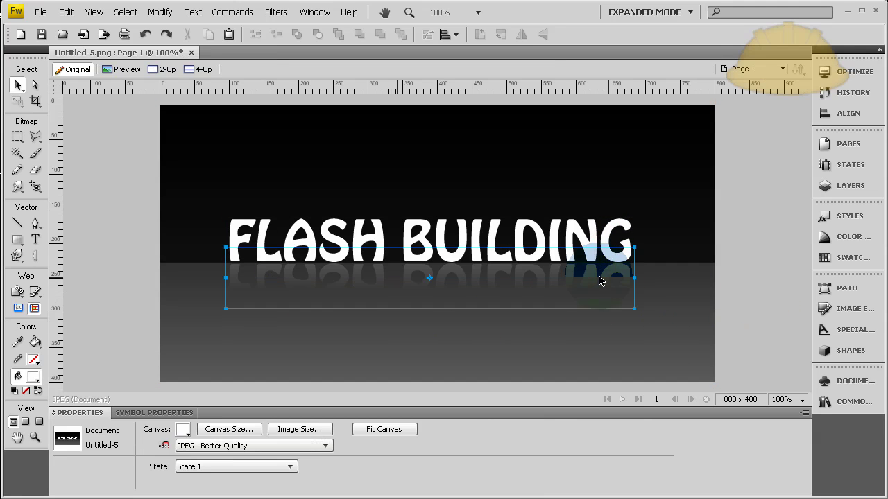
shift+click(608, 236)
key(Up)
key(Up)
key(Up)
key(Up)
key(Up)
key(Up)
key(Up)
key(Up)
key(Up)
key(Up)
key(Up)
key(Up)
key(Up)
key(Up)
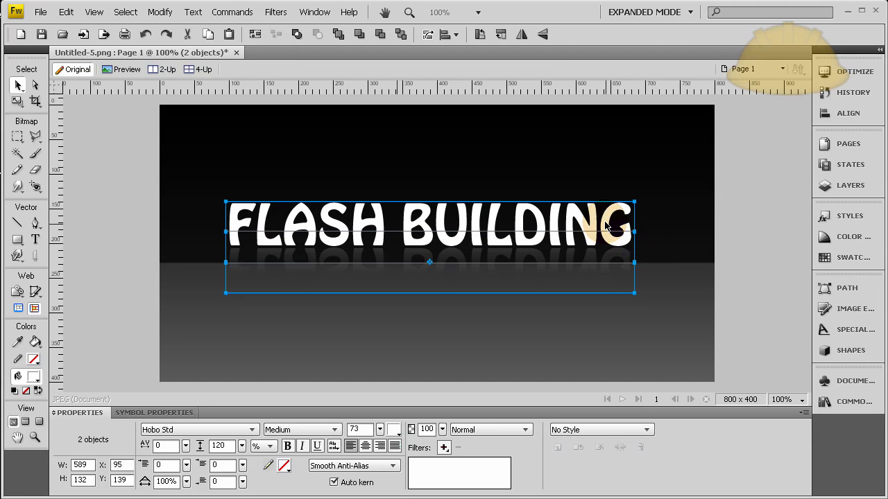
drag(627, 239, 624, 183)
Select the reflection text and bring up its vector mask with Ctrl+Shift+V
click(732, 205)
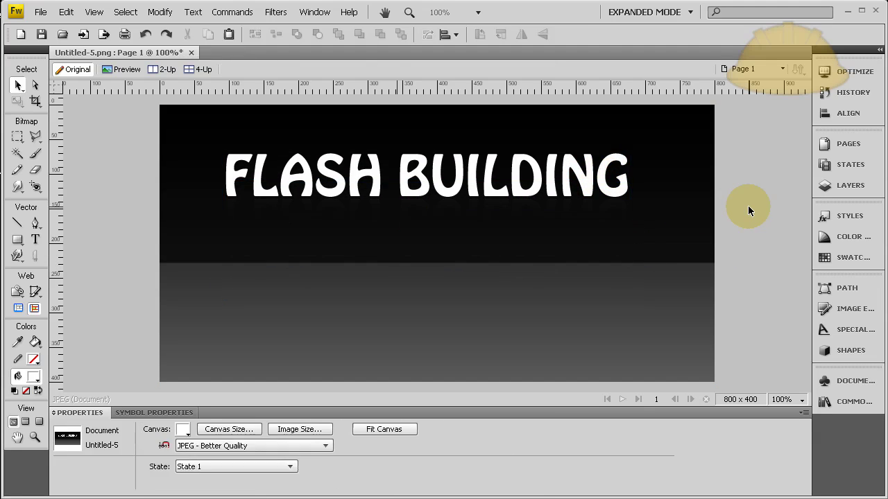
click(605, 211)
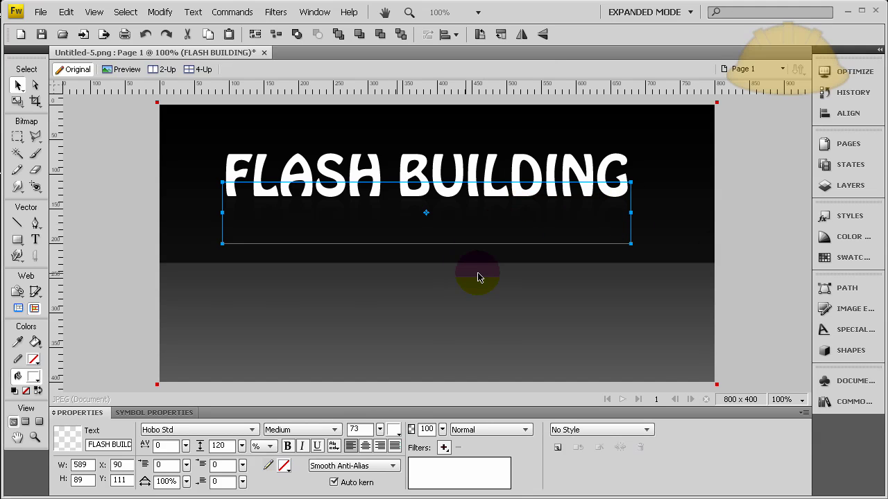
click(759, 247)
click(598, 229)
key(ctrl+shift+v)
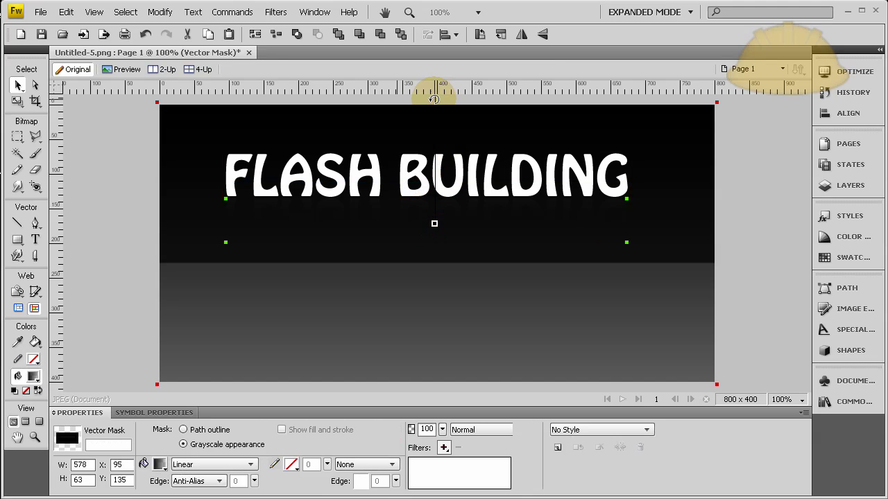
click(744, 187)
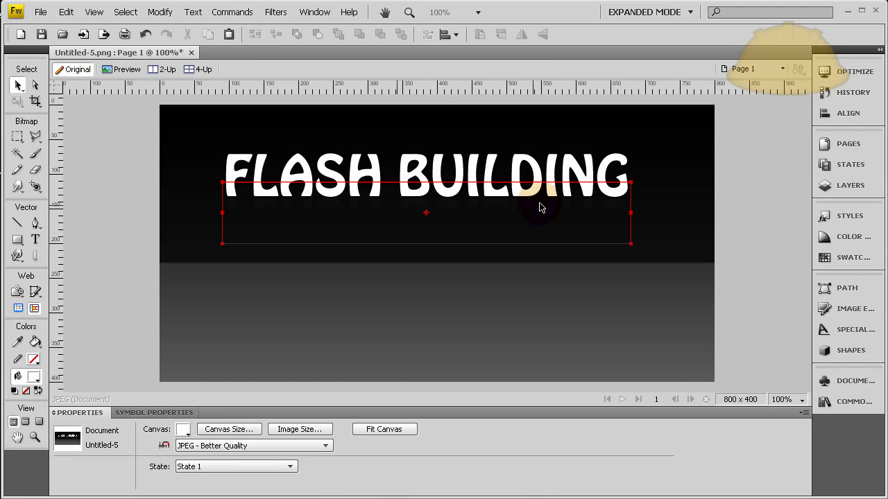
At 50% zoom, drag the reflection's mask gradient down to soften the fade
click(703, 206)
key(ctrl+minus)
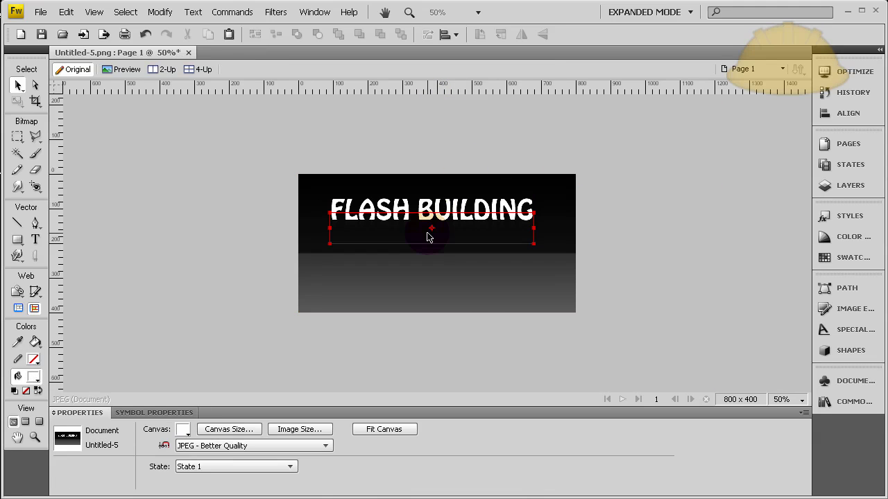
click(432, 238)
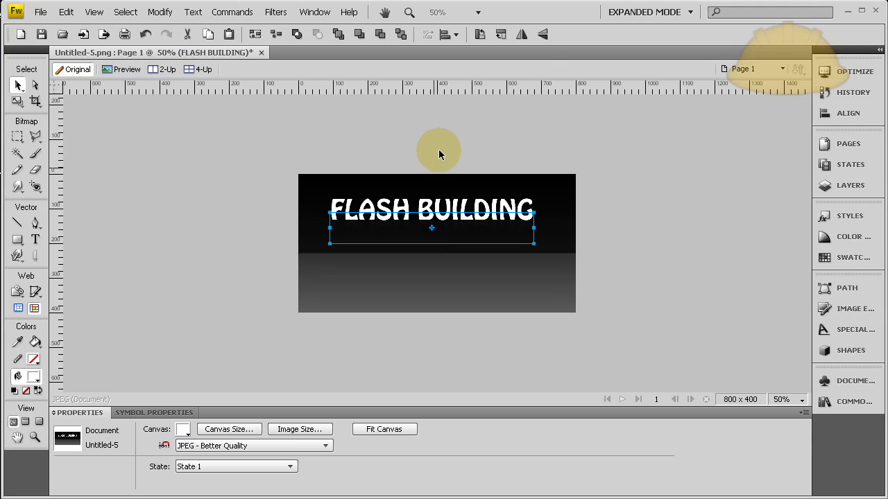
click(431, 228)
drag(435, 158, 437, 166)
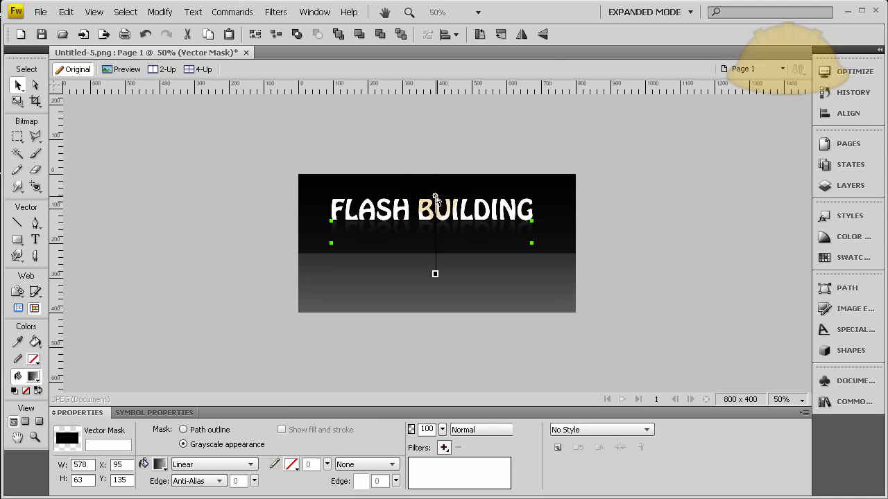
Return to 100% zoom and select the title and reflection together
click(717, 253)
key(ctrl+equal)
key(ctrl+equal)
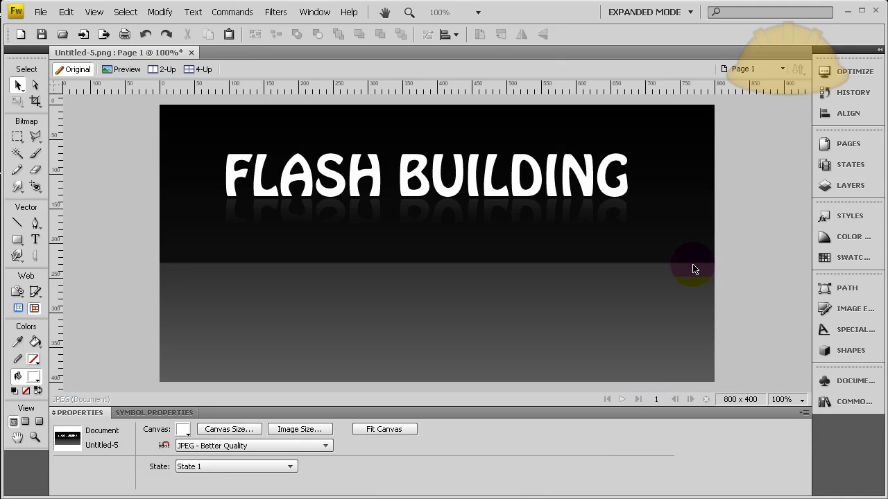
click(556, 209)
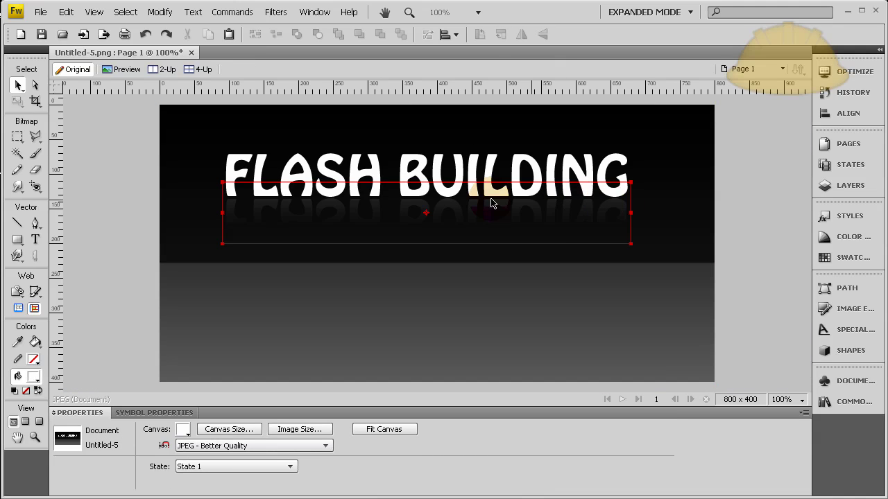
click(586, 215)
click(591, 174)
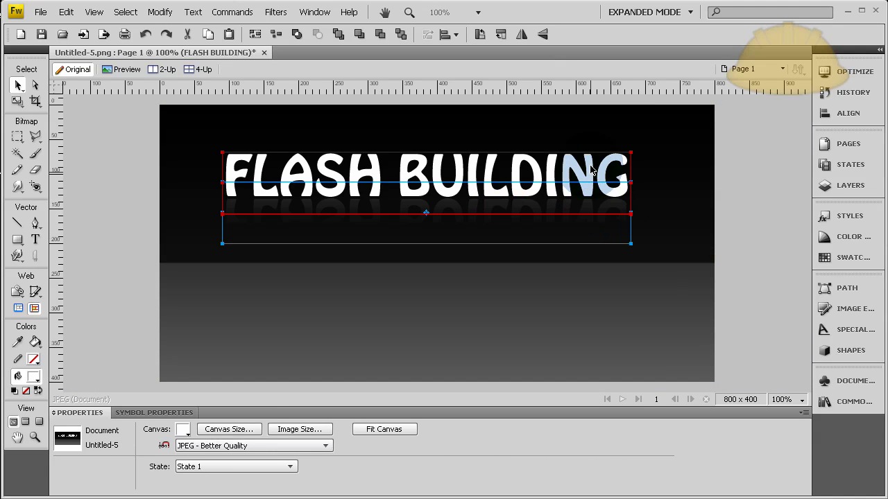
shift+click(591, 174)
Move the FLASH BUILDING title and reflection about 70 px down onto the horizon, then deselect
drag(589, 170, 590, 230)
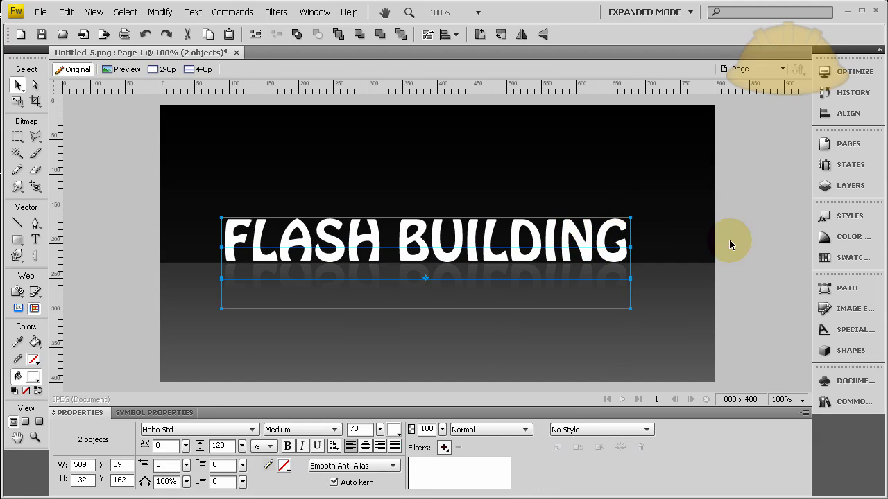
click(786, 235)
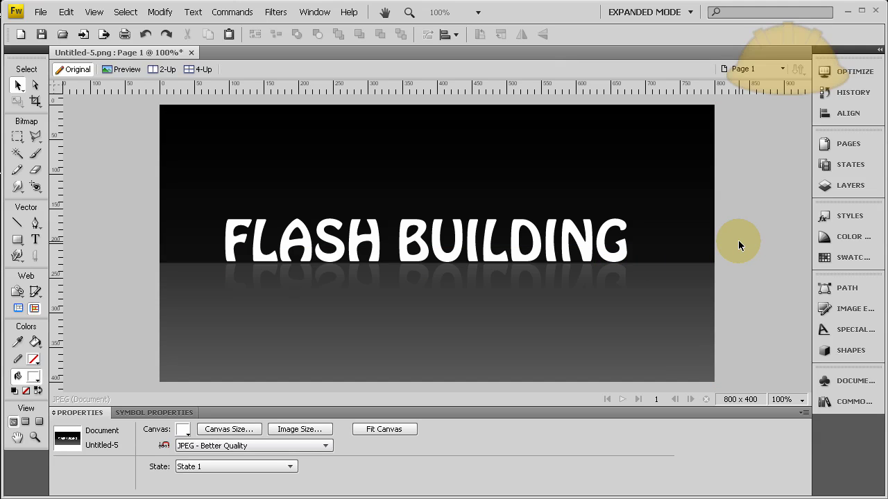
right_click(729, 498)
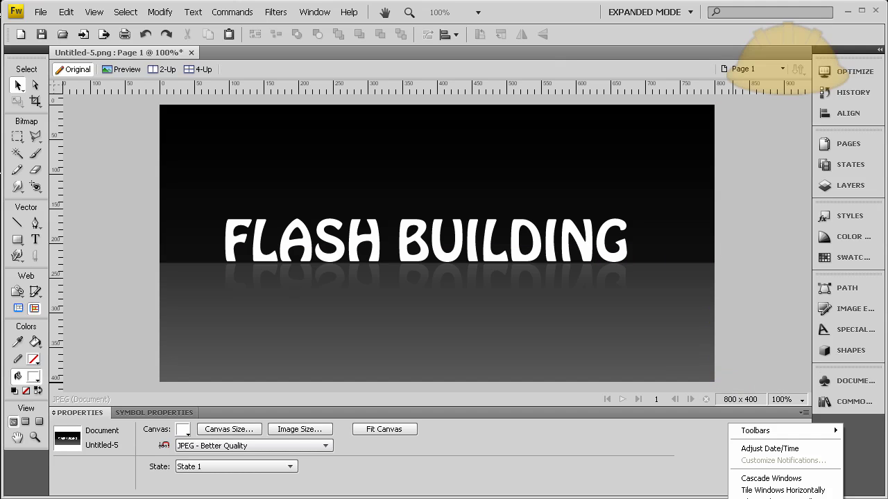